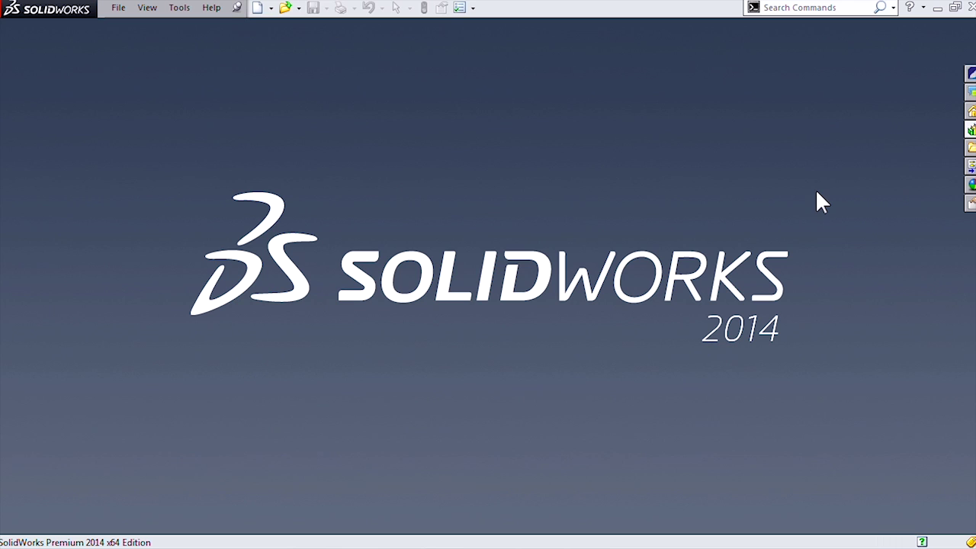
Reopen Pedal.SLDASM, relink Pedal Axle to Desktop\Pedal Axle.SLDPRT, then save and close the assembly.
left_click(116, 9)
left_click(122, 67)
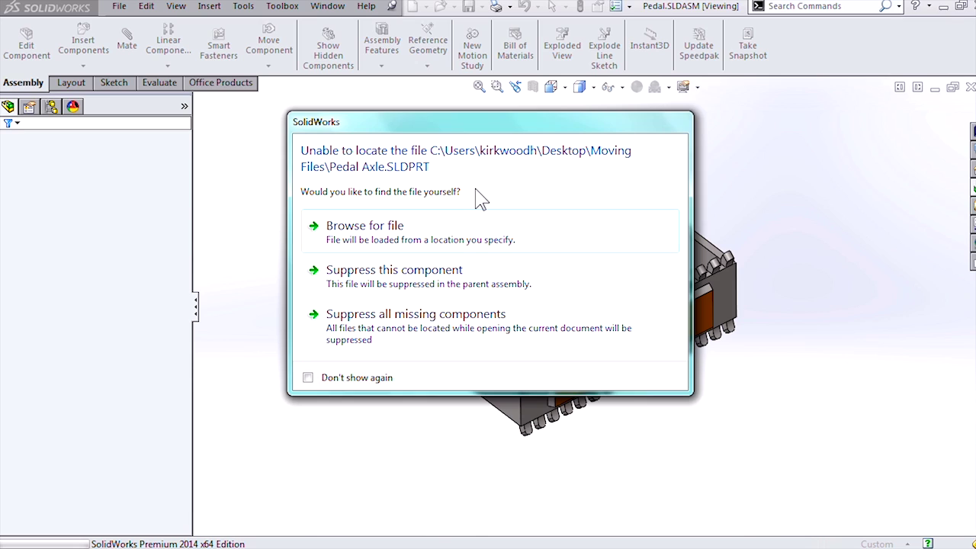
left_click(434, 238)
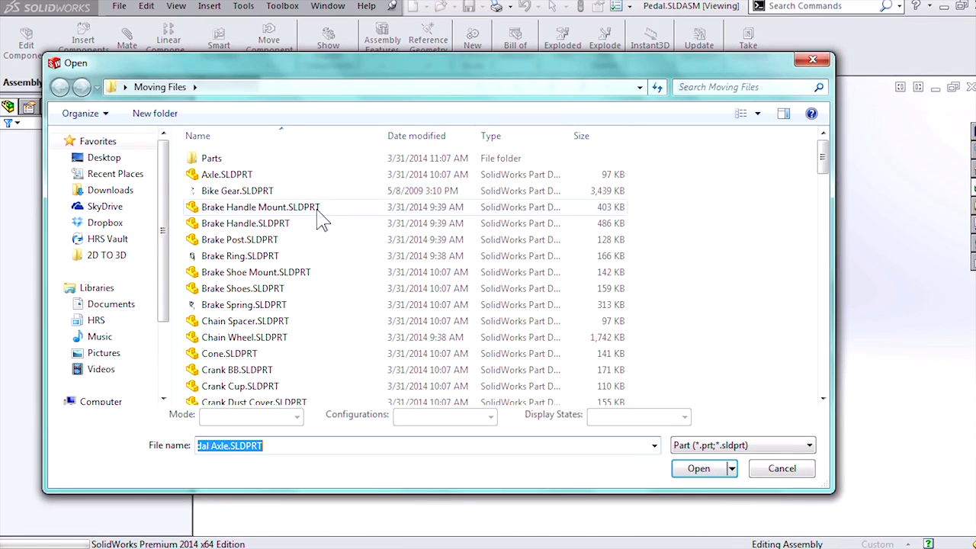
left_click(116, 160)
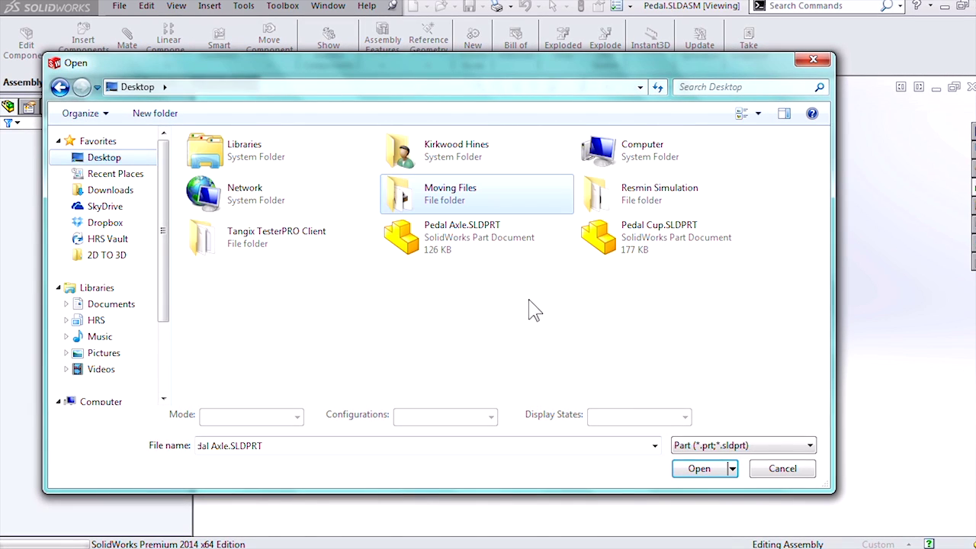
left_click(705, 468)
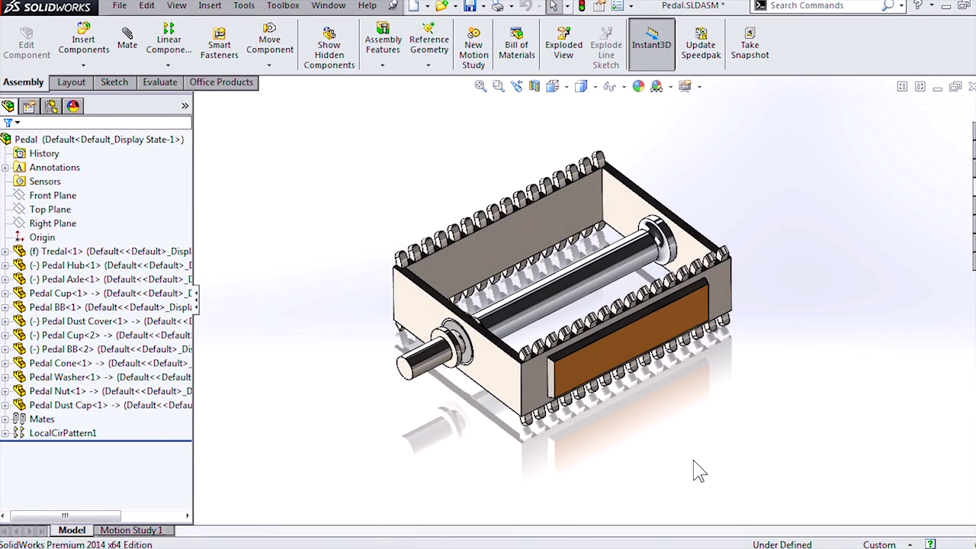
left_click(470, 5)
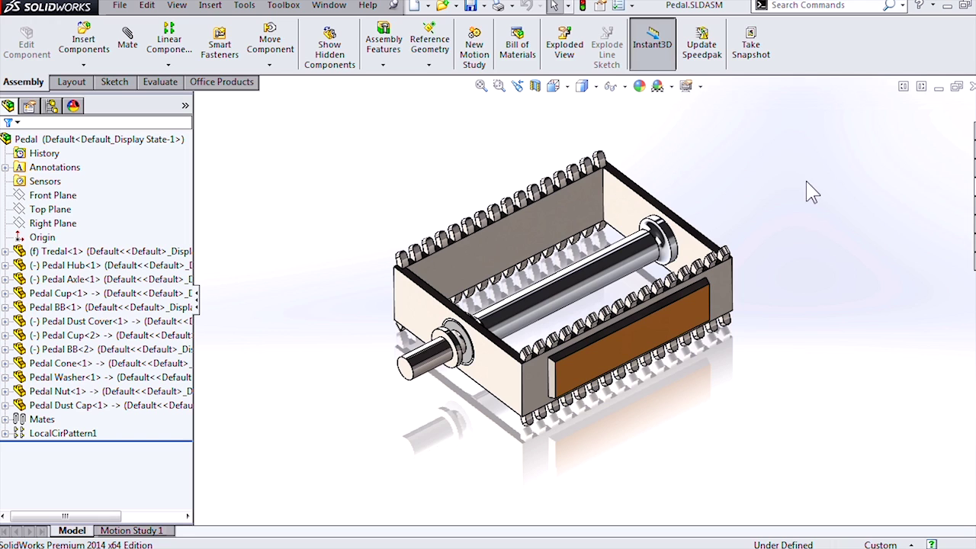
left_click(971, 87)
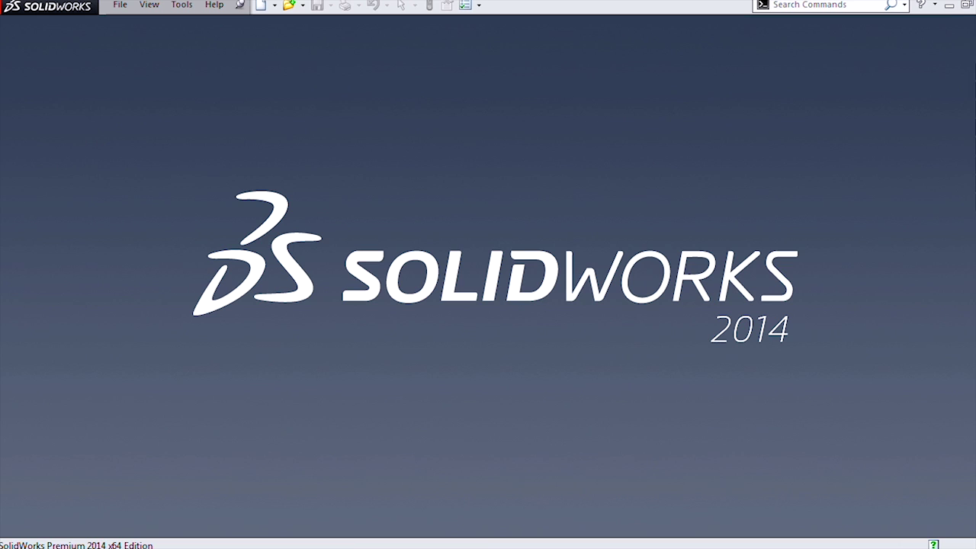
Minimize SolidWorks and launch SolidWorks Explorer 2014 from the Start menu.
left_click(949, 5)
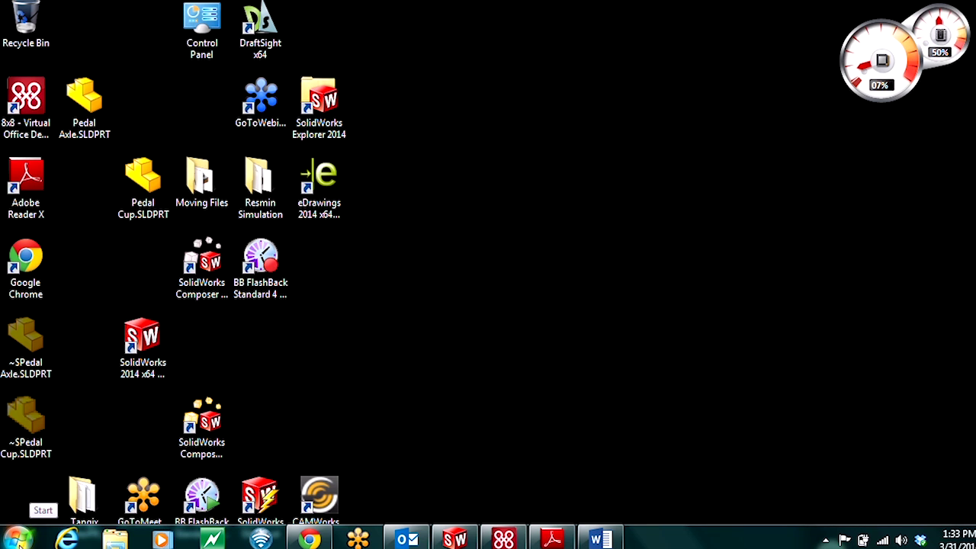
left_click(17, 539)
mouse_move(84, 333)
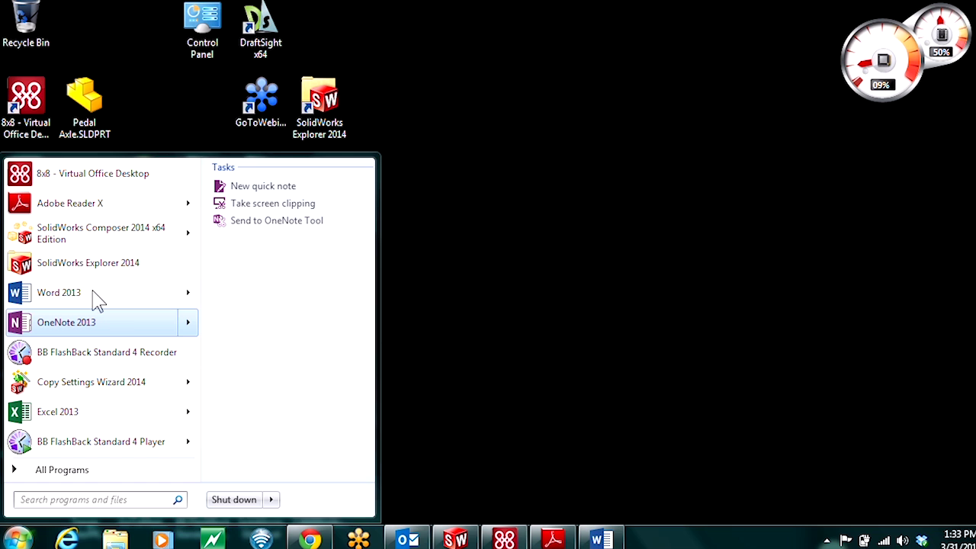
left_click(105, 267)
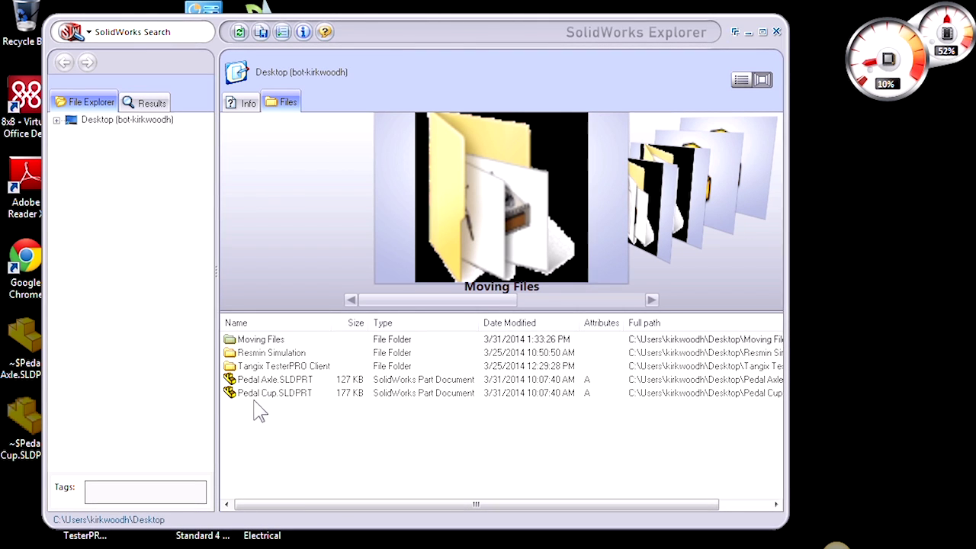
Select Pedal Axle.SLDPRT and review its Properties, References and Where Used tabs.
left_click(264, 381)
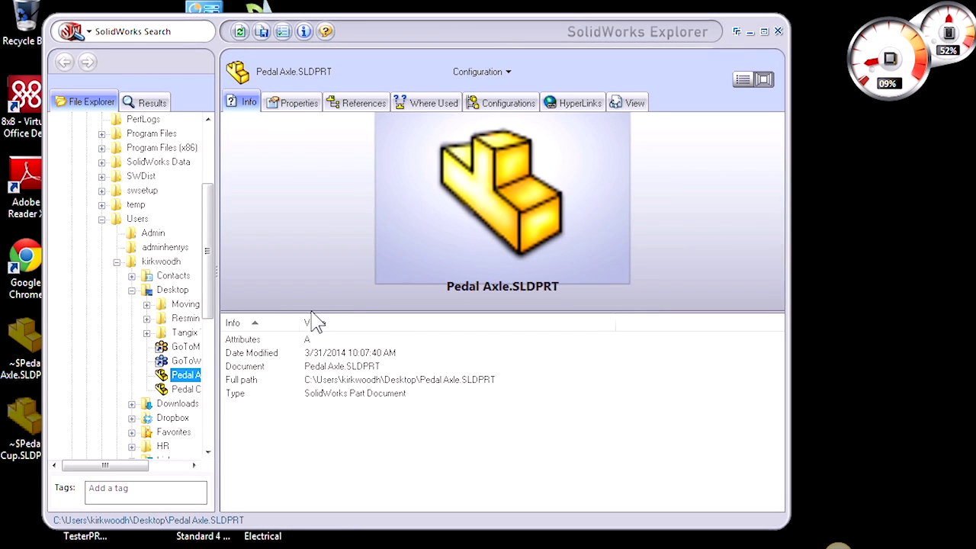
left_click(295, 105)
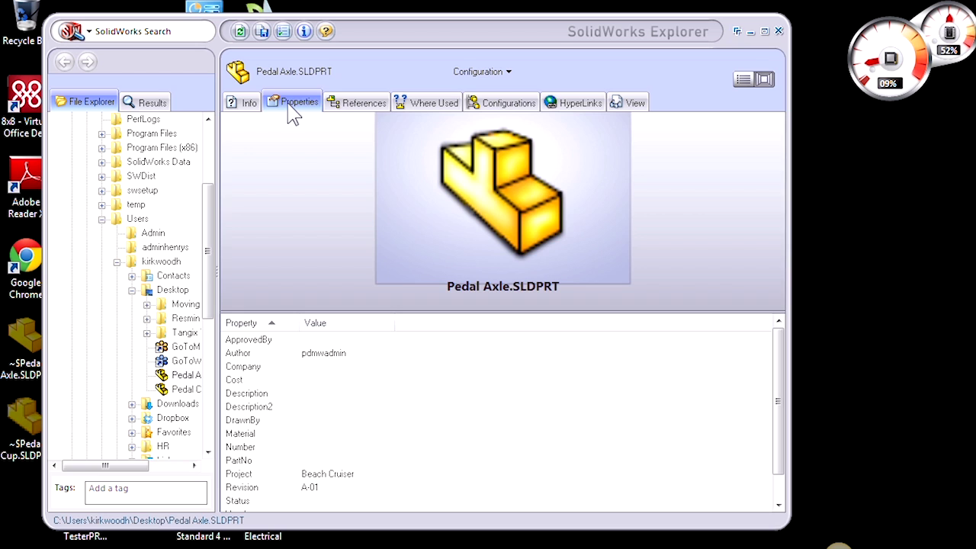
left_click(349, 113)
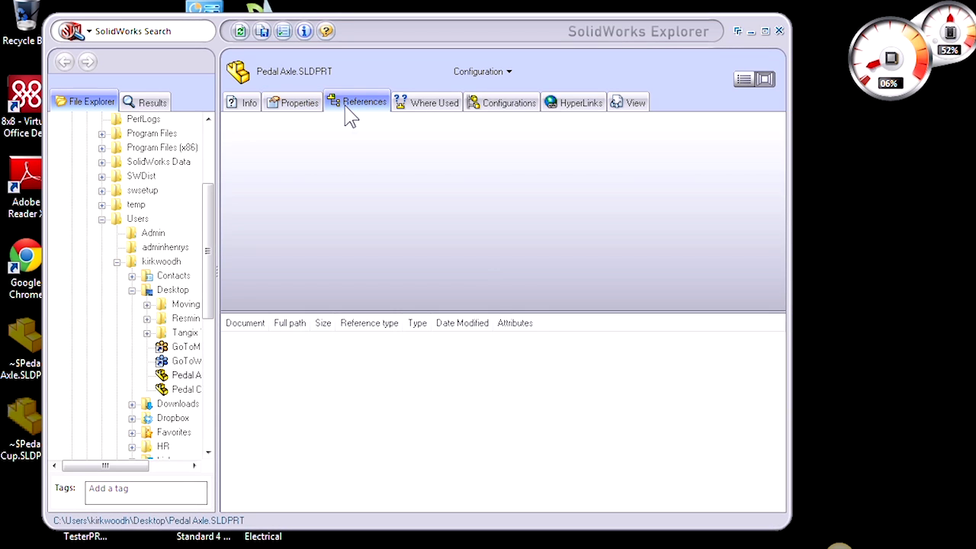
left_click(429, 111)
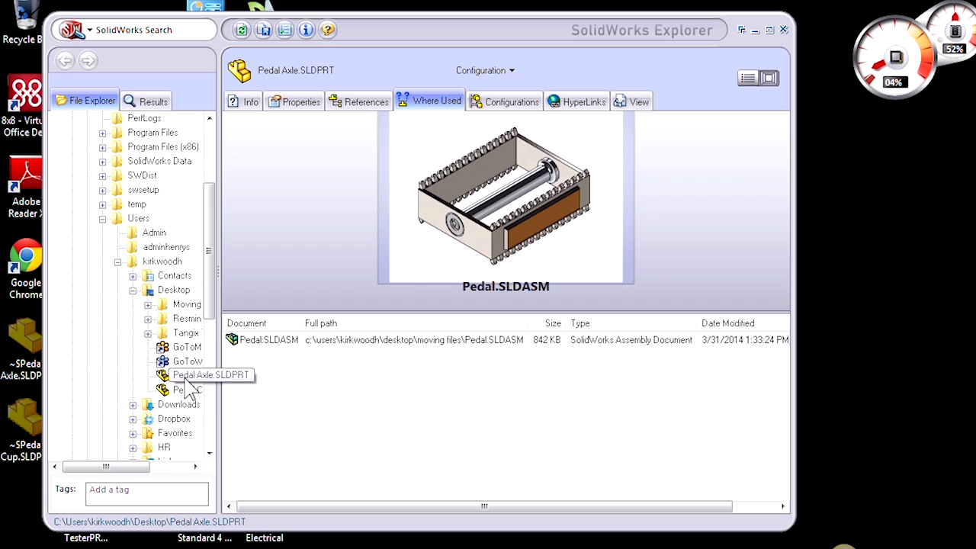
SolidWorks Move Pedal Axle.SLDPRT into Moving Files, updating Pedal.SLDASM, then close Explorer.
mouse_move(186, 381)
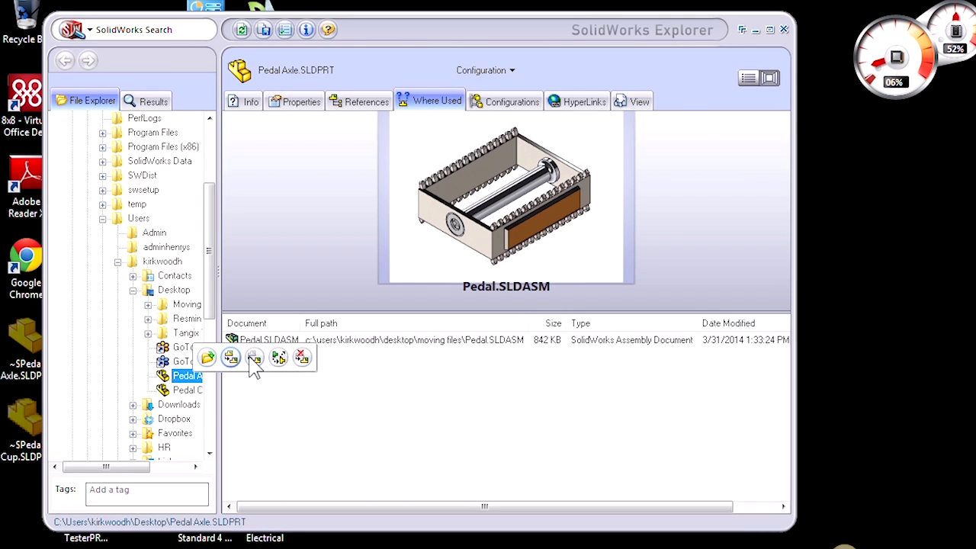
left_click(307, 364)
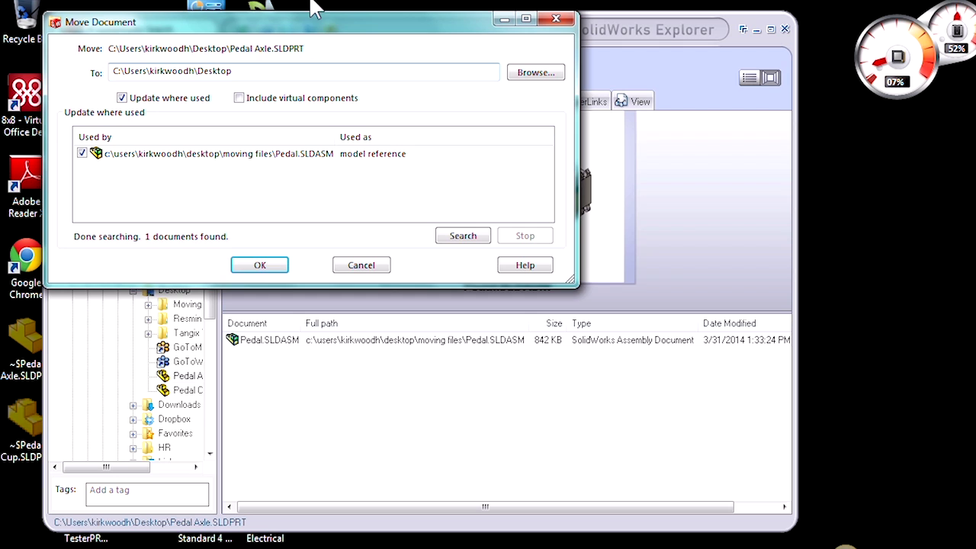
left_click_drag(307, 35, 342, 30)
left_click(587, 72)
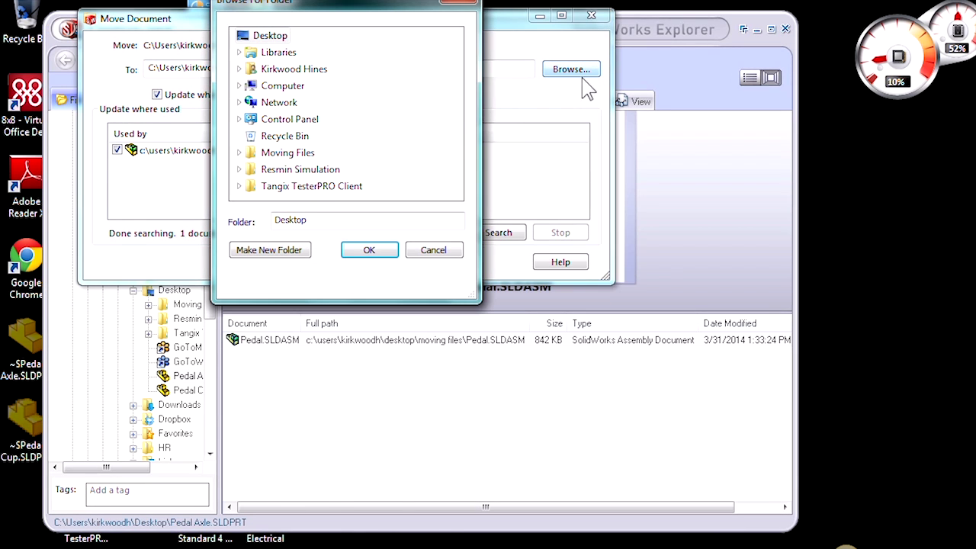
left_click(287, 152)
left_click(370, 251)
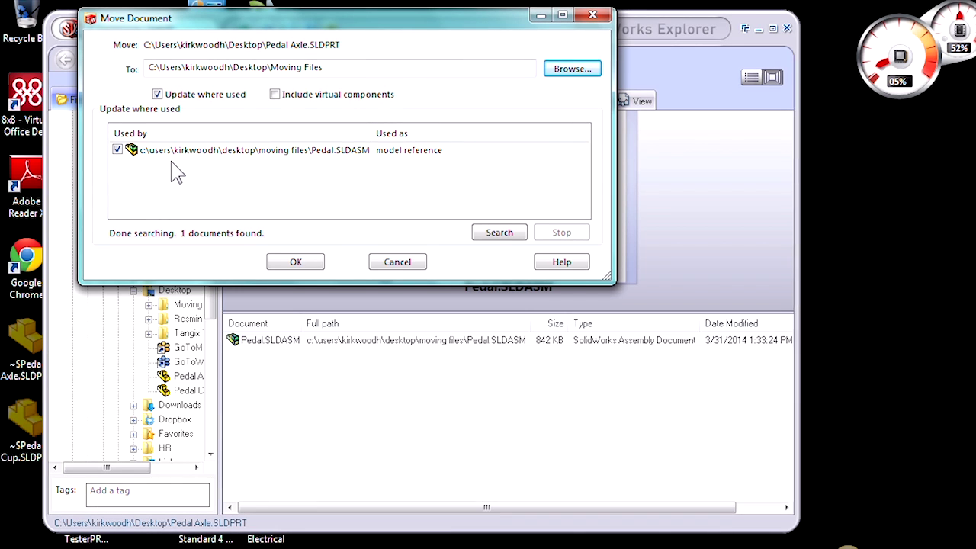
left_click(298, 263)
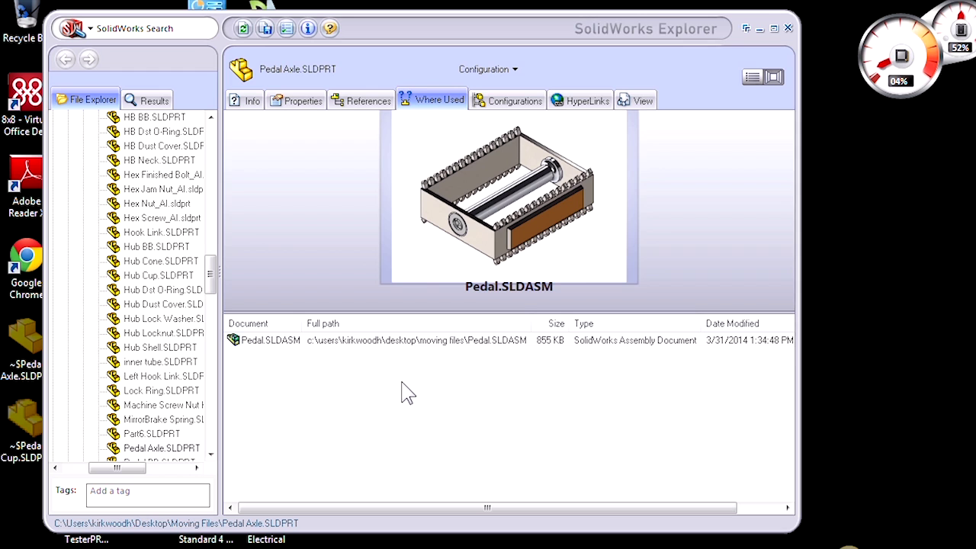
left_click(789, 29)
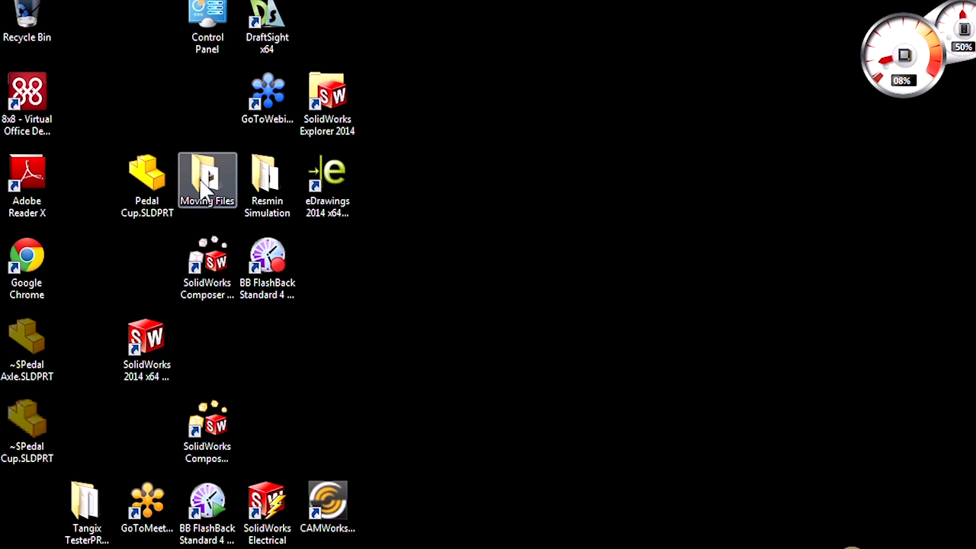
Move Pedal Cup.SLDPRT into Moving Files via SolidWorks Move with Update where used checked.
right_click(150, 192)
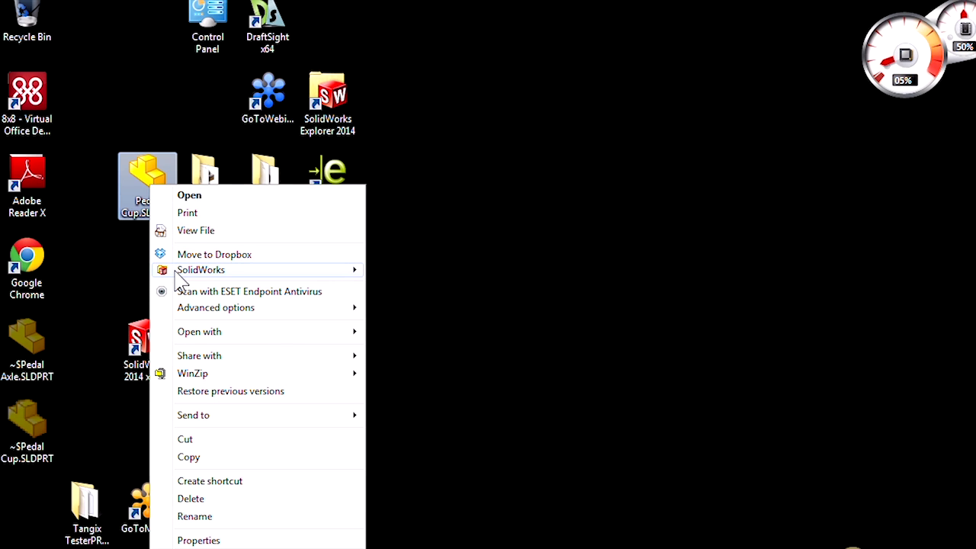
mouse_move(180, 279)
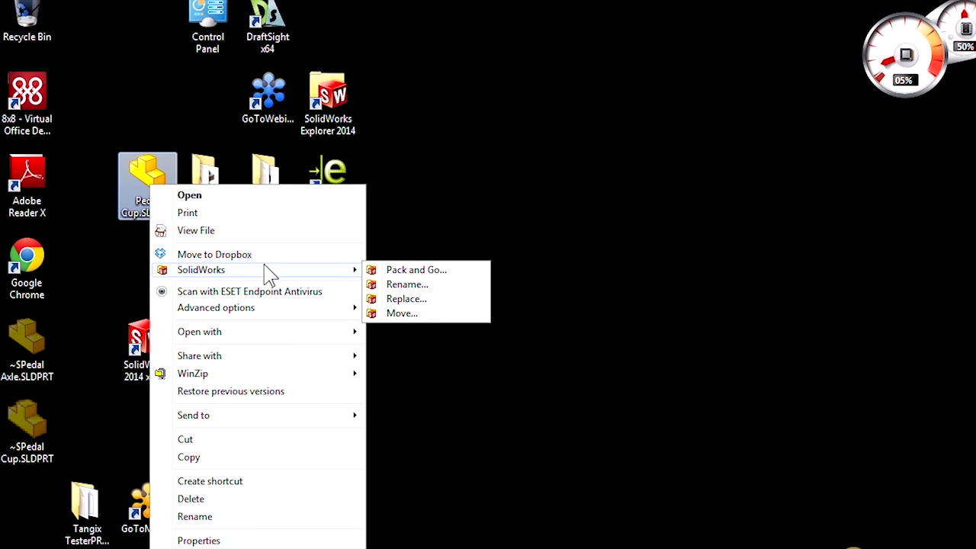
left_click(400, 313)
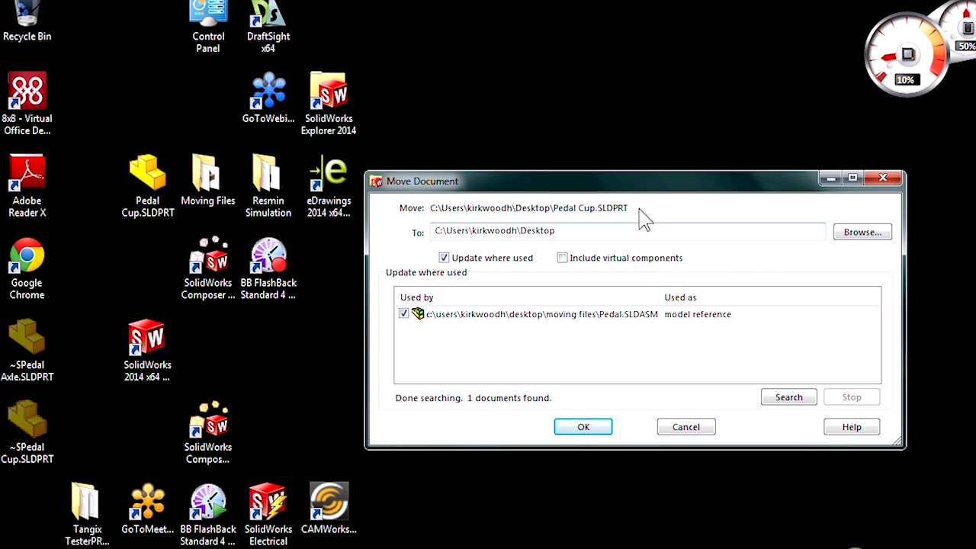
left_click(856, 232)
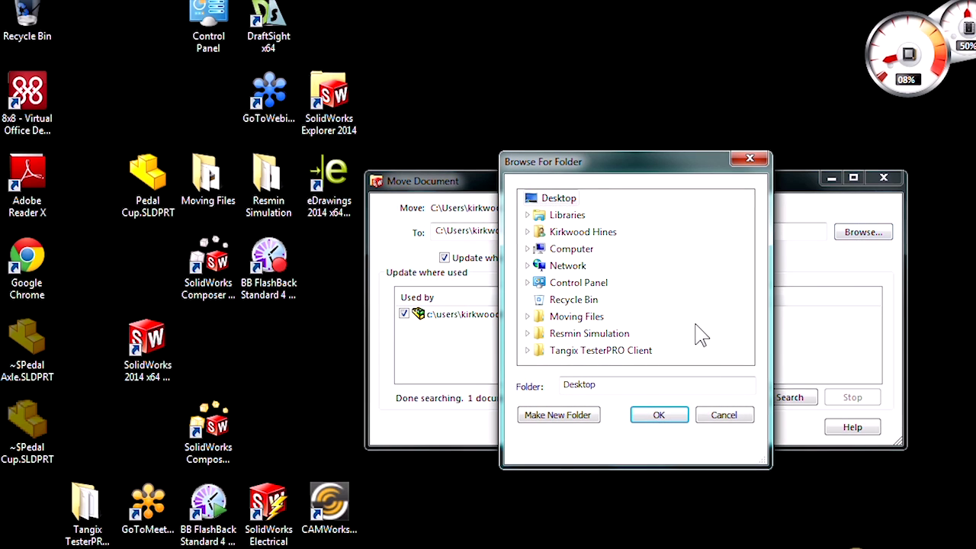
left_click(589, 318)
left_click(657, 416)
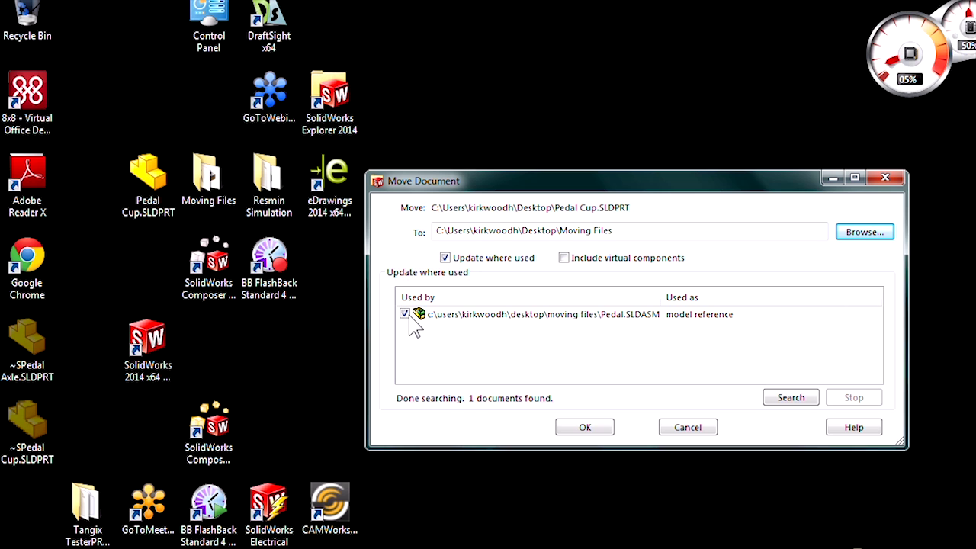
left_click(585, 428)
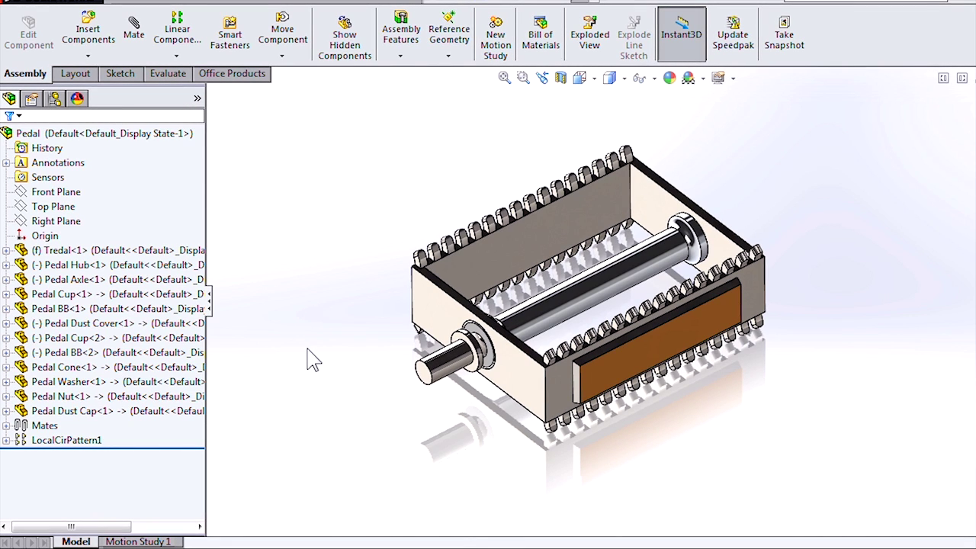
Open the File menu in SolidWorks with the Pedal assembly loaded.
left_click(133, 8)
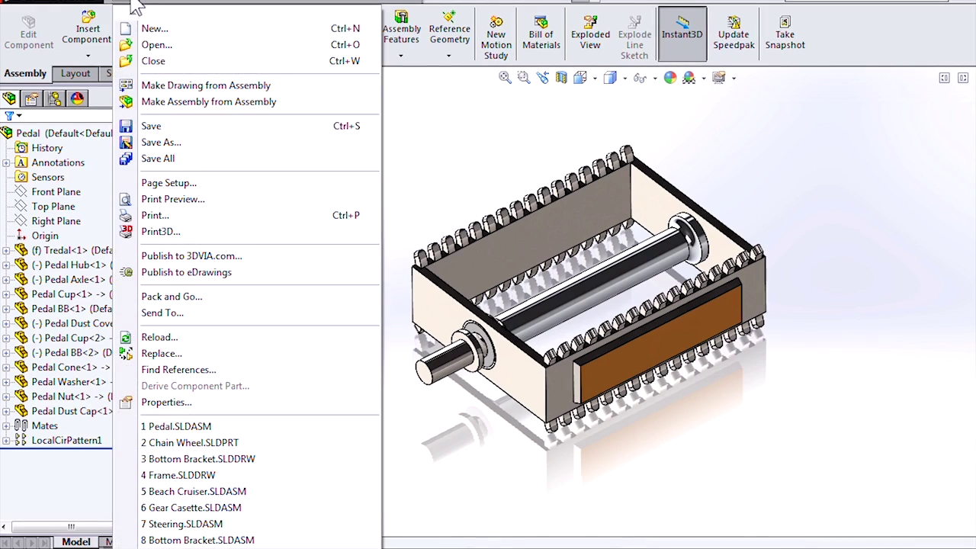
left_click(199, 369)
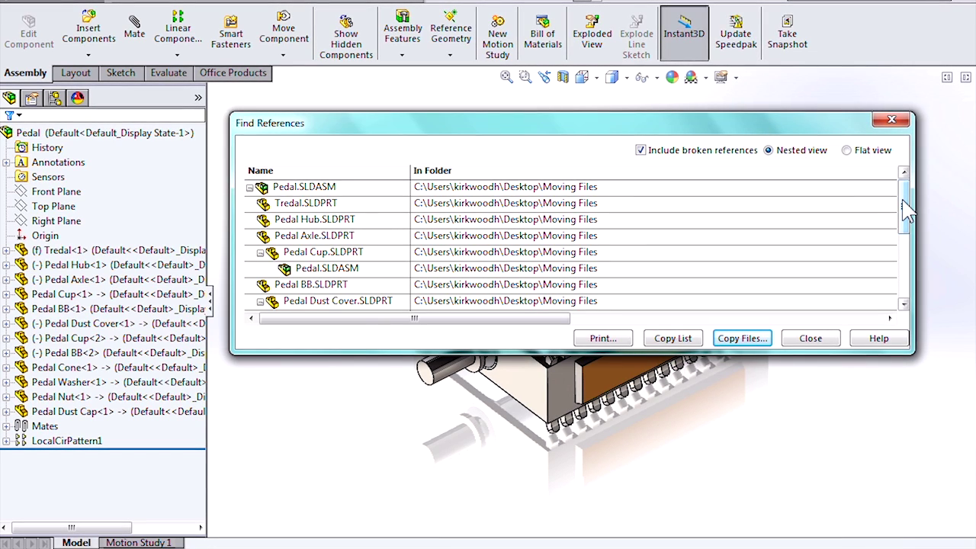
left_click_drag(907, 210, 916, 274)
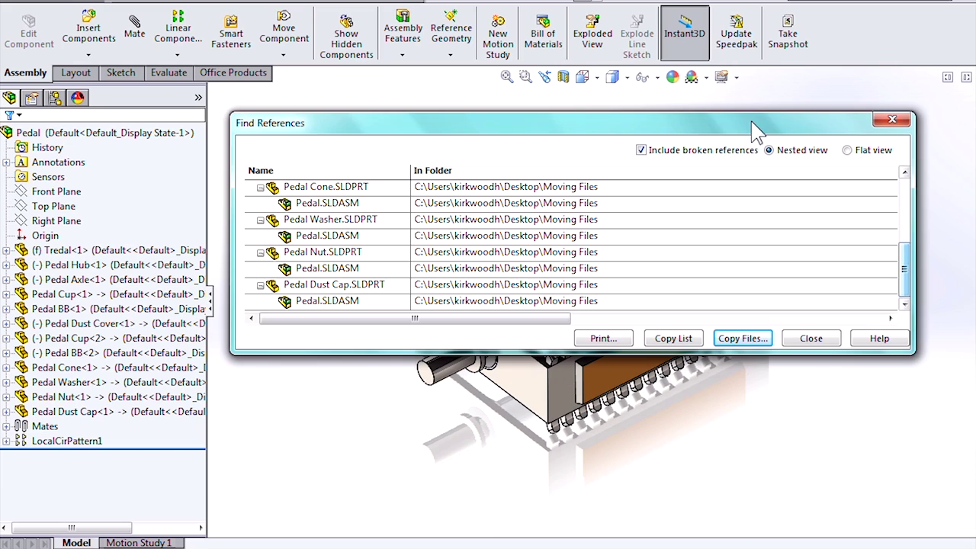
left_click(909, 119)
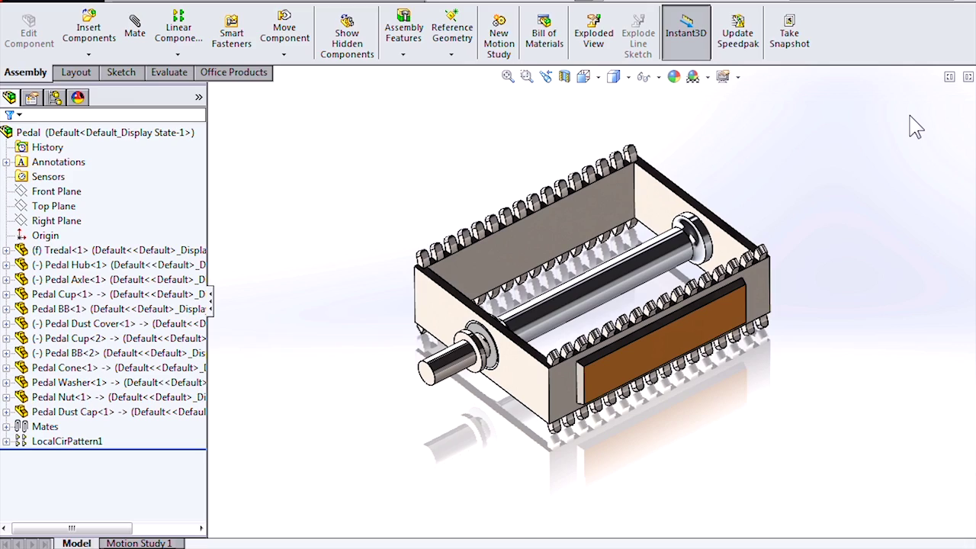